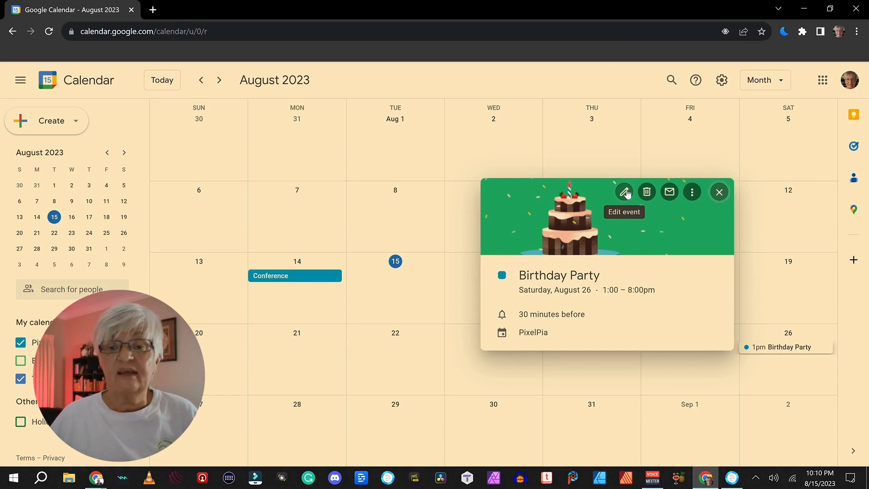
- Open the Birthday Party event in the full editor and put the cursor in Add location
left_click(625, 192)
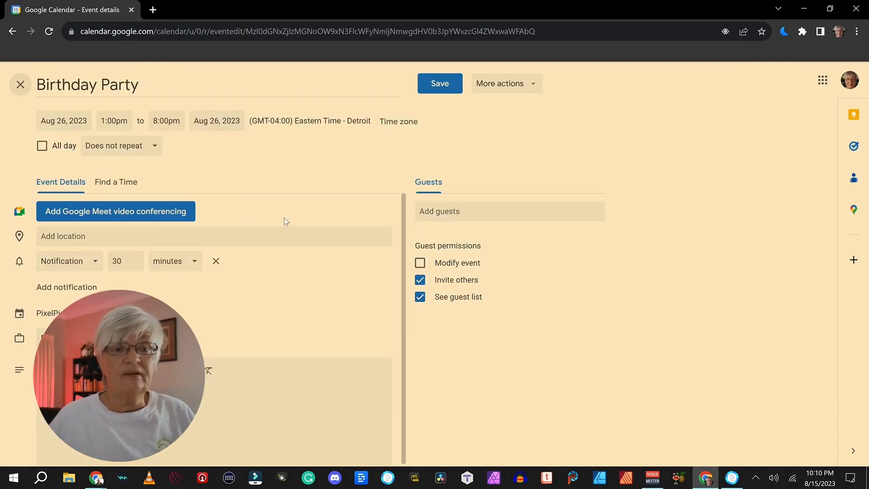
scroll(294, 216, "down", 1)
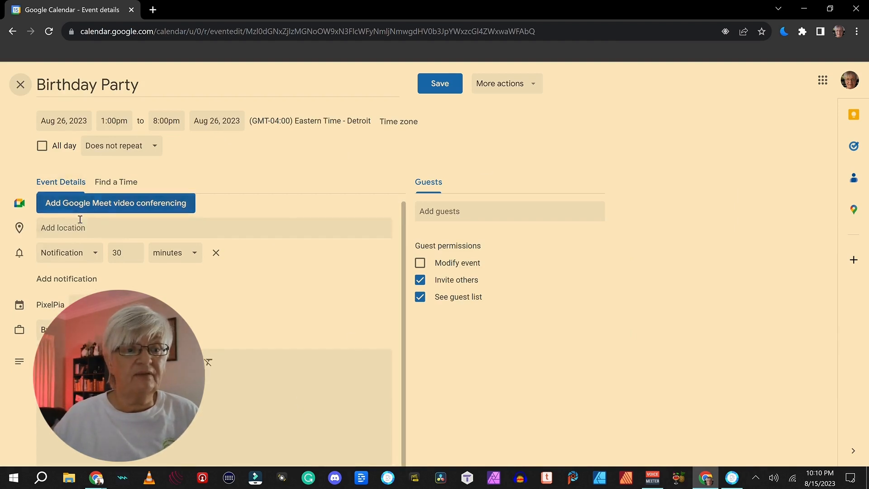
left_click(53, 227)
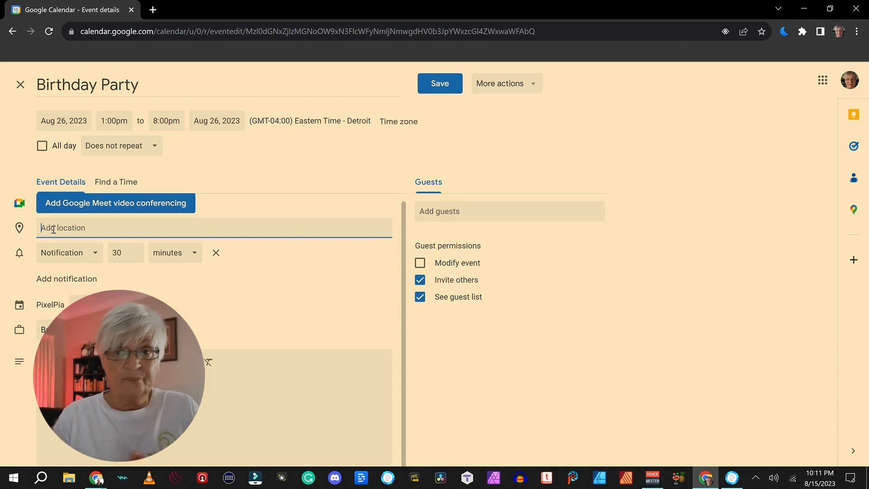
- Pick Eastern State Penitentiary from the 'Eastern Peni' suggestions as the location and preview it in Maps
type("Eastern Peni")
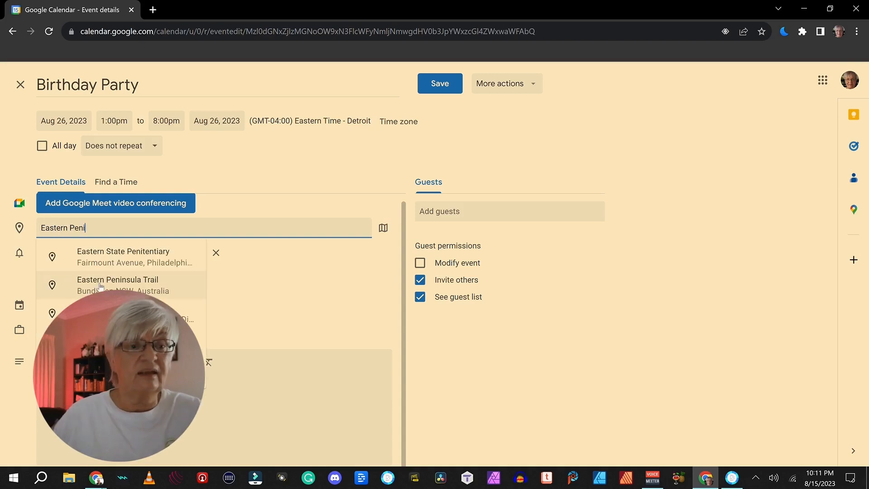
left_click(162, 263)
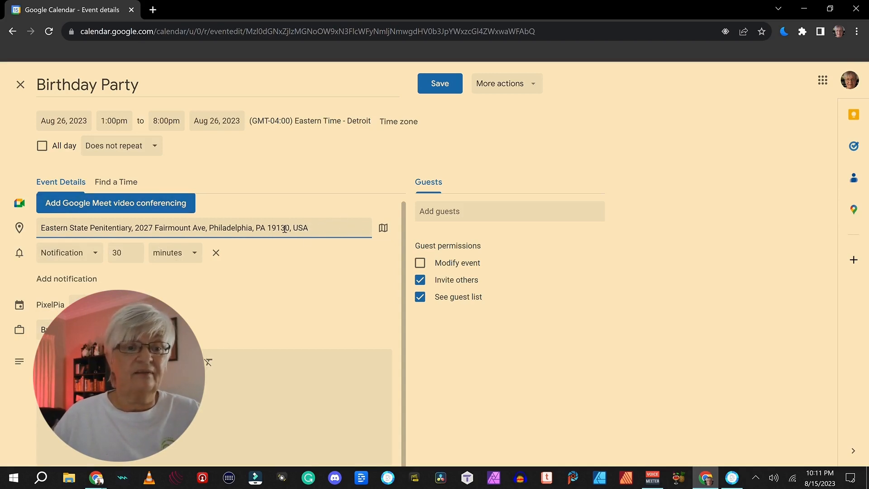
left_click(383, 228)
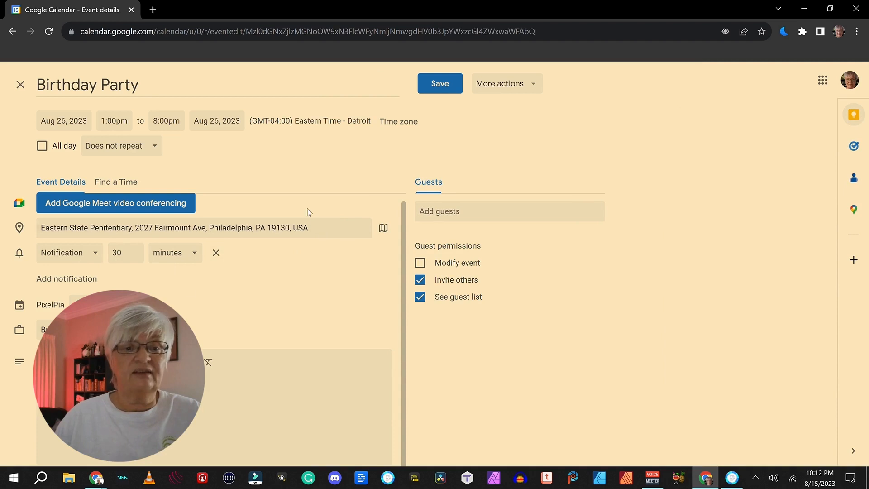
- Change the Birthday Party notification from 30 minutes to 1 day before
left_click(135, 256)
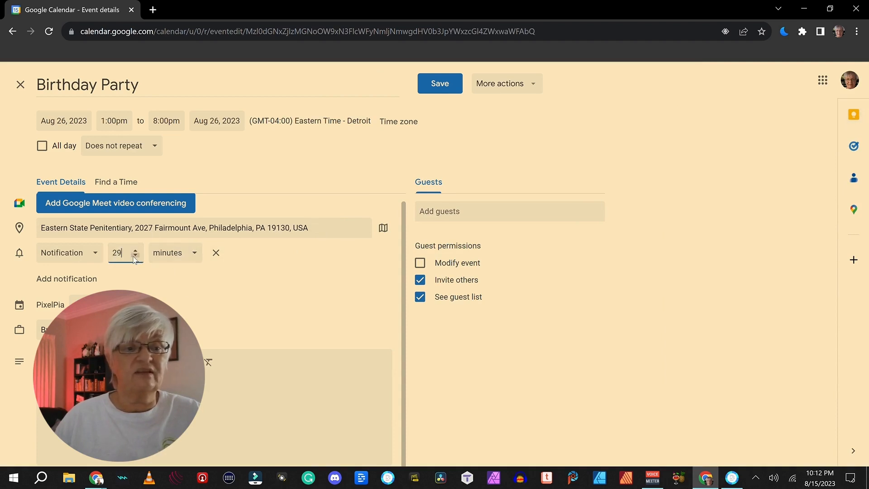
key("BackSpace")
key("BackSpace")
type("1")
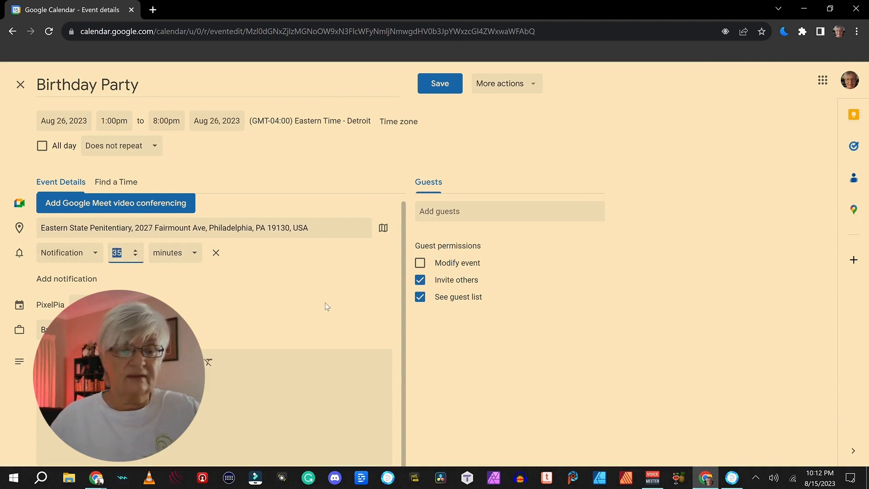
left_click(195, 252)
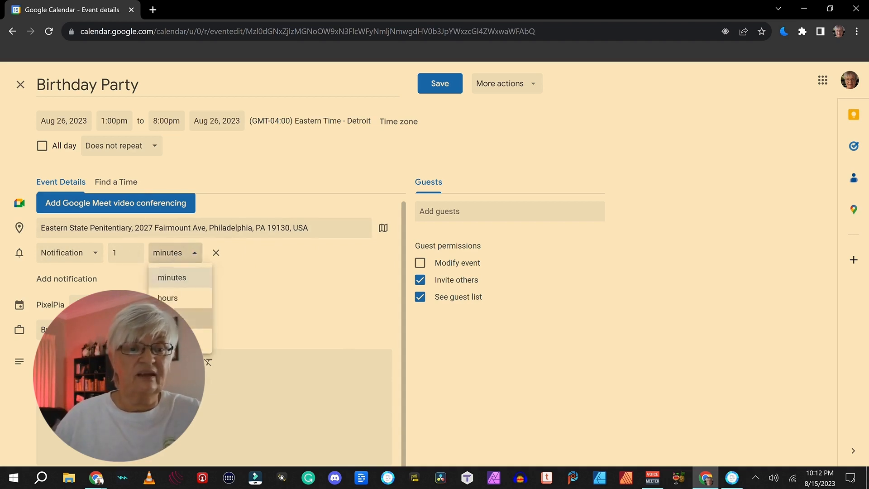
left_click(179, 318)
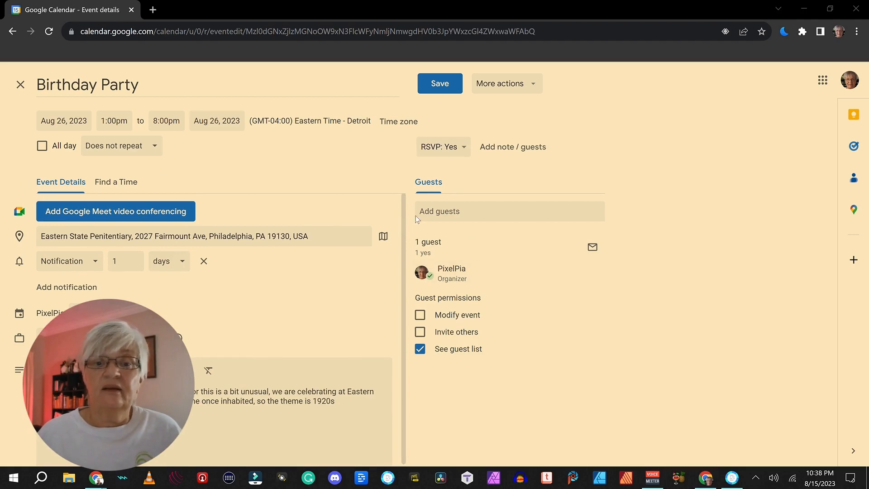
- Add the guest's Gmail address as a second invitee from the suggestion list
left_click(440, 213)
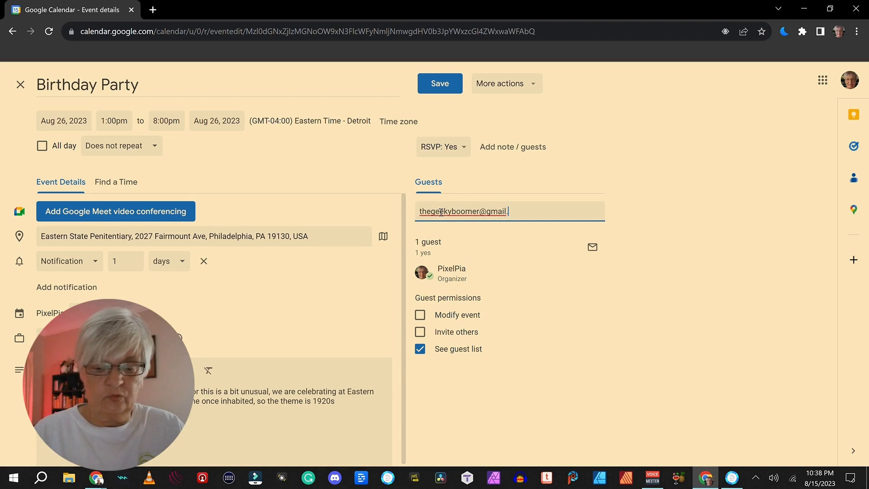
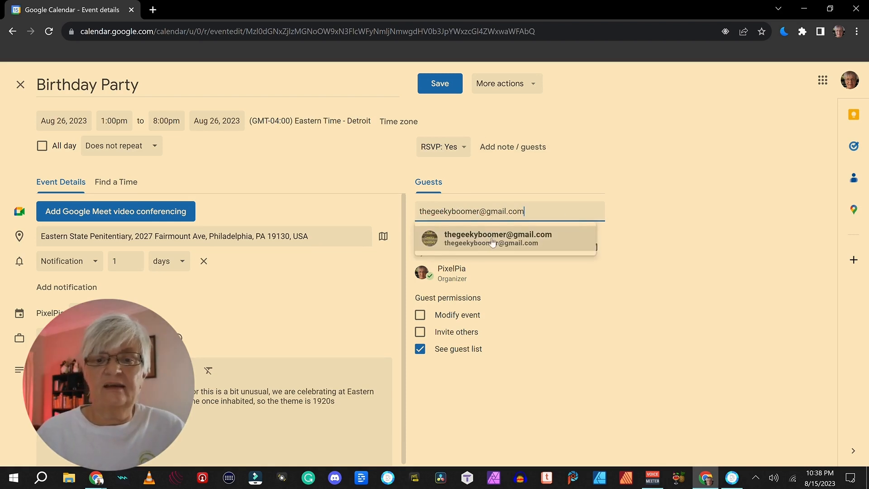
left_click(485, 245)
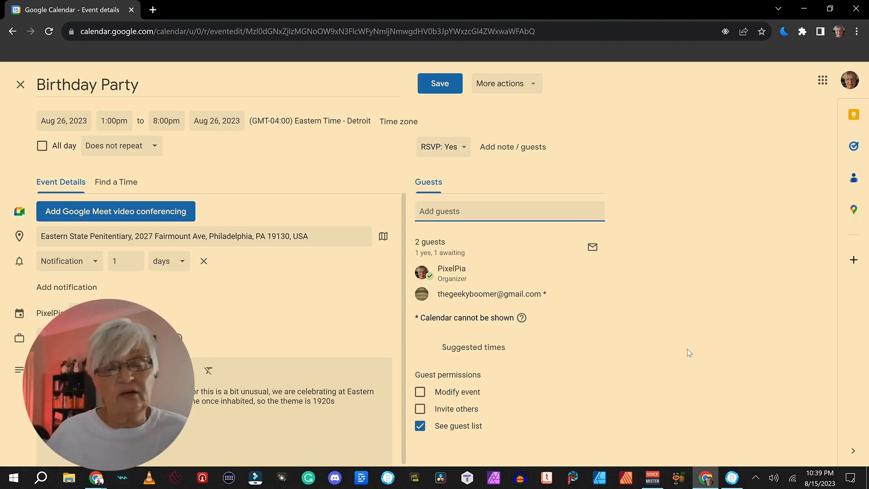
left_click(344, 402)
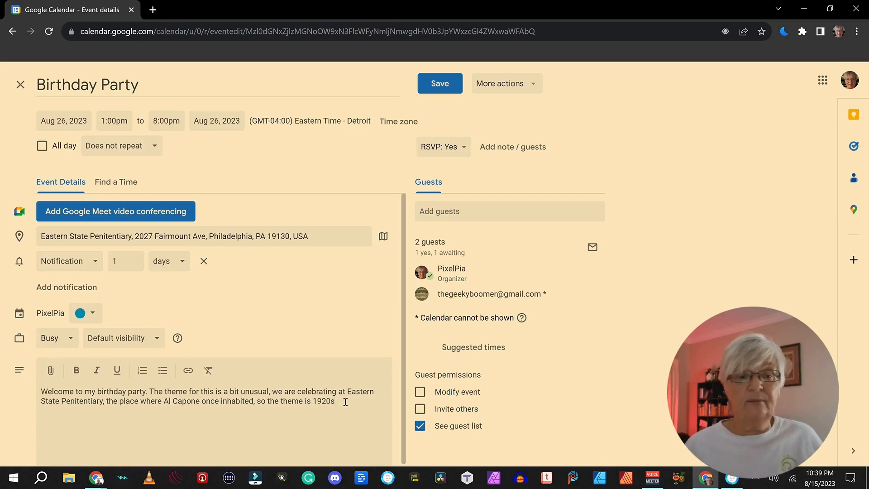
- Save the Birthday Party edits and send the invitation emails to the guest
left_click(438, 83)
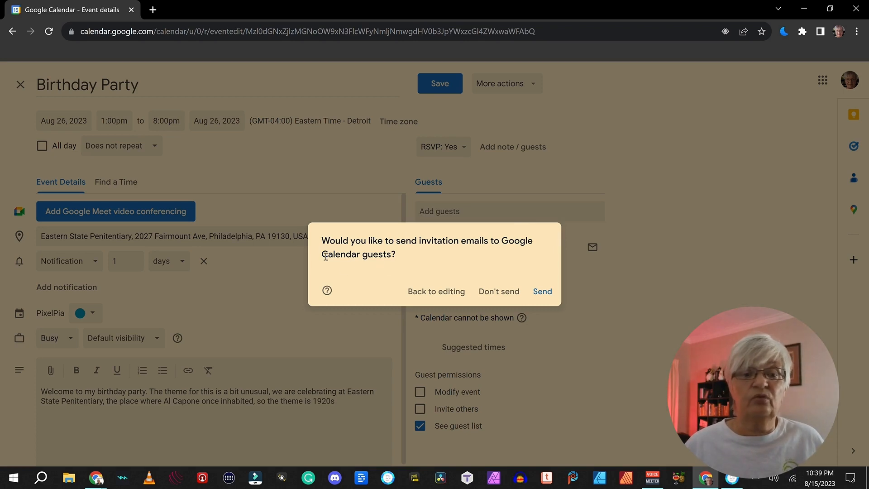
left_click(543, 292)
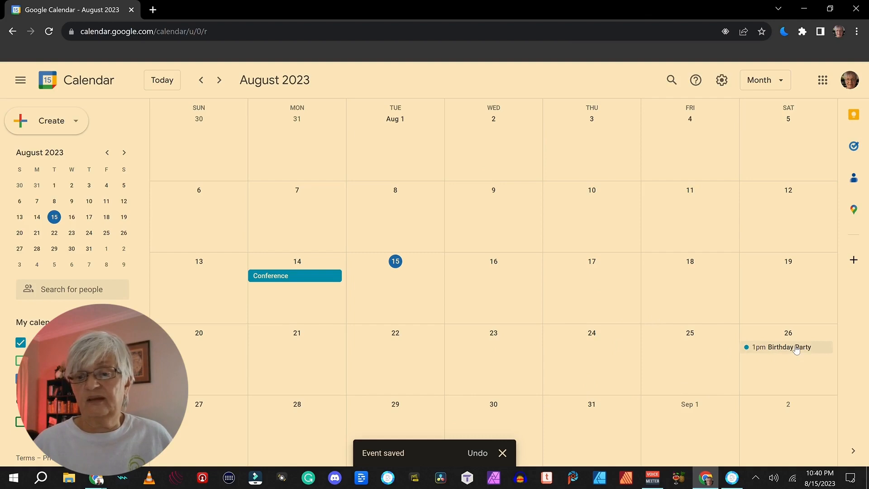
- Open the saved Birthday Party event's details on Aug 26
left_click(744, 347)
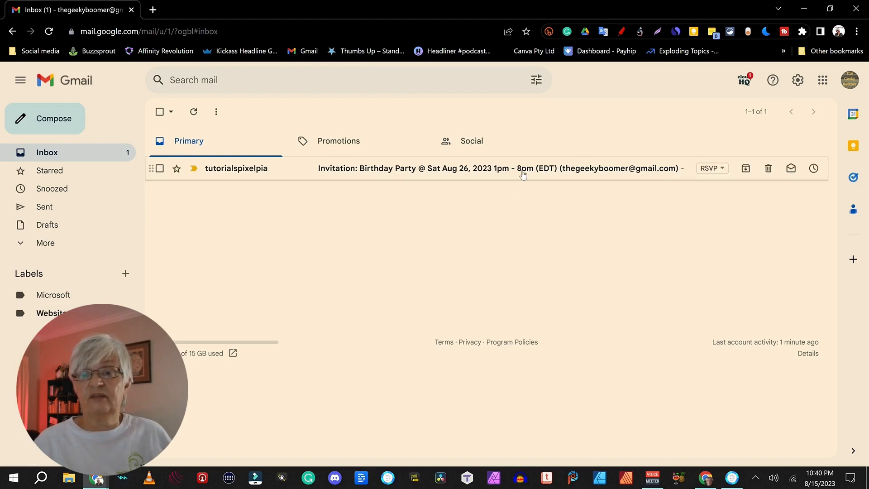
- Read the Birthday Party invitation email and open its event via 'View on Google Calendar'
left_click(406, 177)
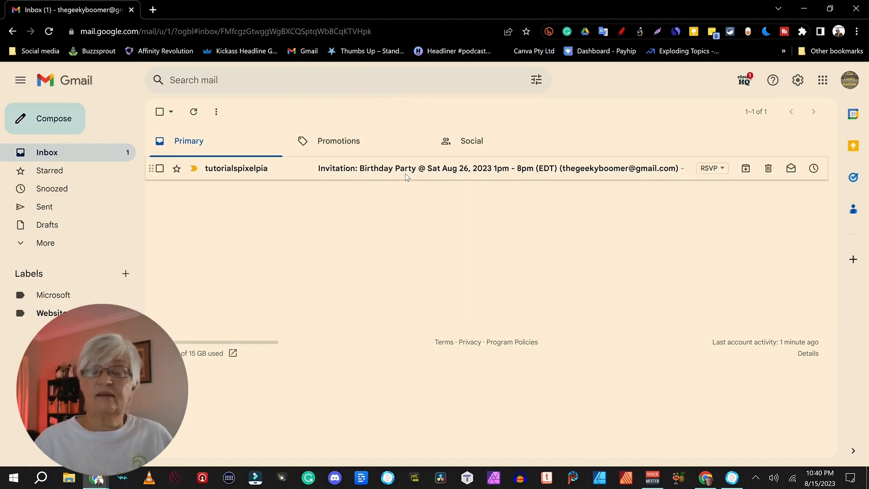
scroll(627, 276, "down", 1)
scroll(627, 275, "down", 3)
scroll(626, 274, "up", 5)
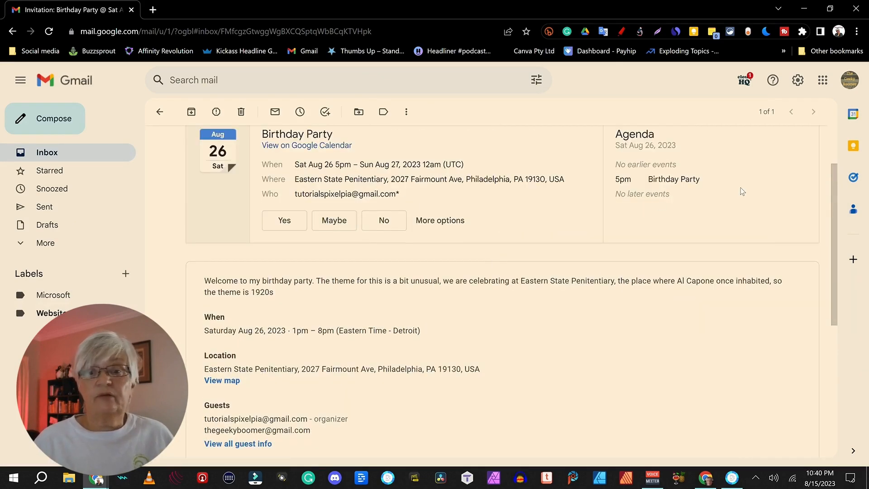
scroll(658, 235, "up", 2)
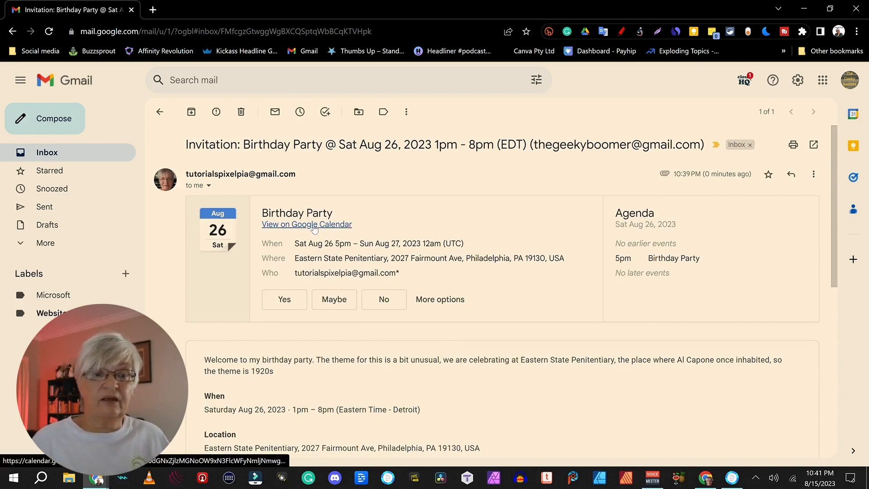
left_click(314, 226)
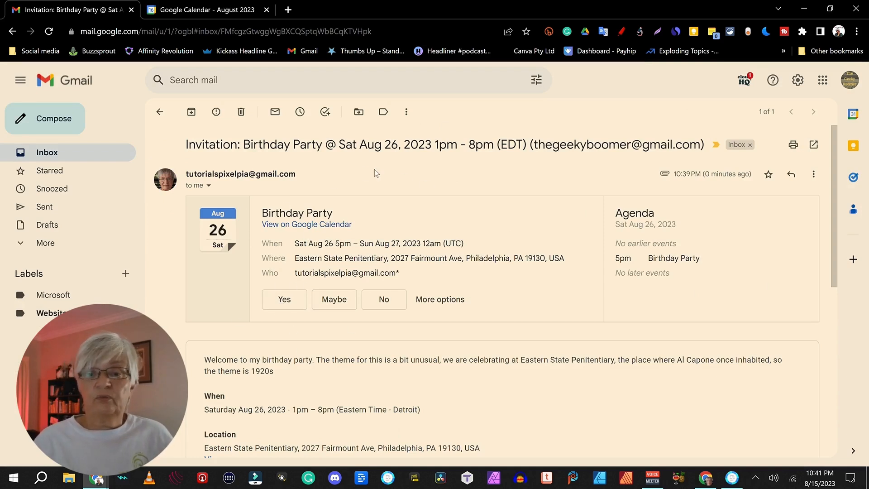
- Accept the Birthday Party invitation with Yes from the response options
left_click(440, 300)
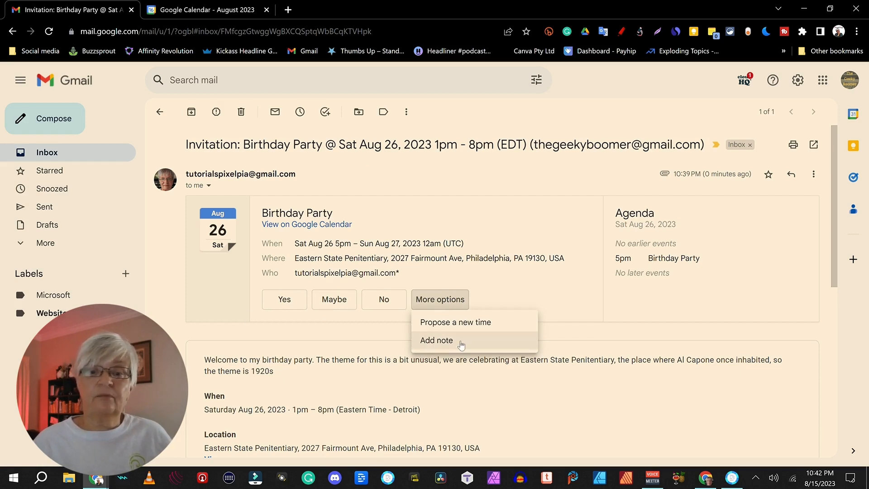
left_click(284, 301)
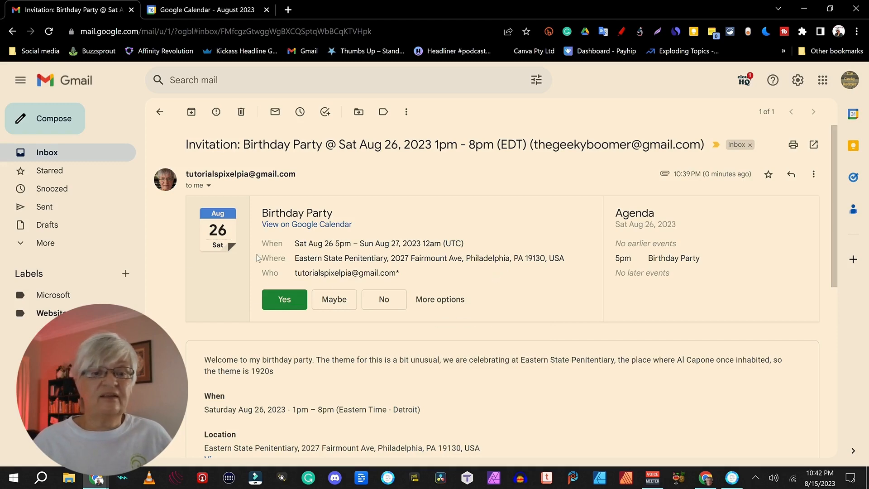
scroll(541, 253, "down", 8)
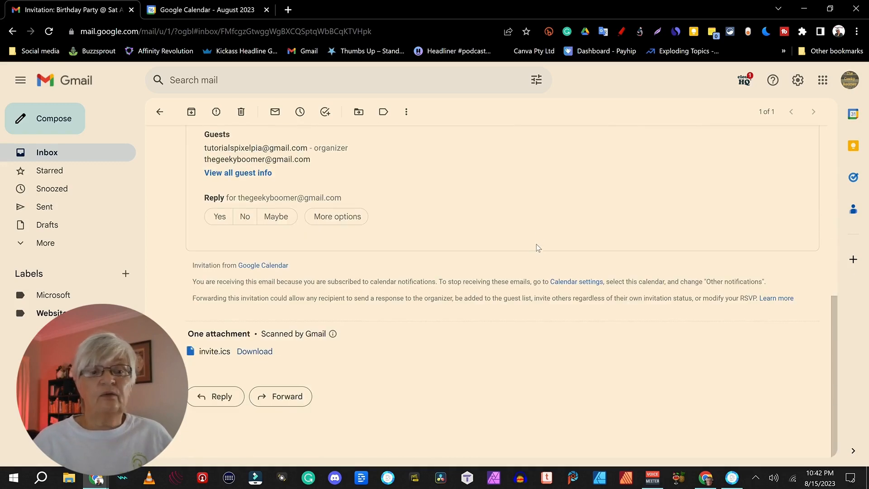
scroll(538, 247, "up", 4)
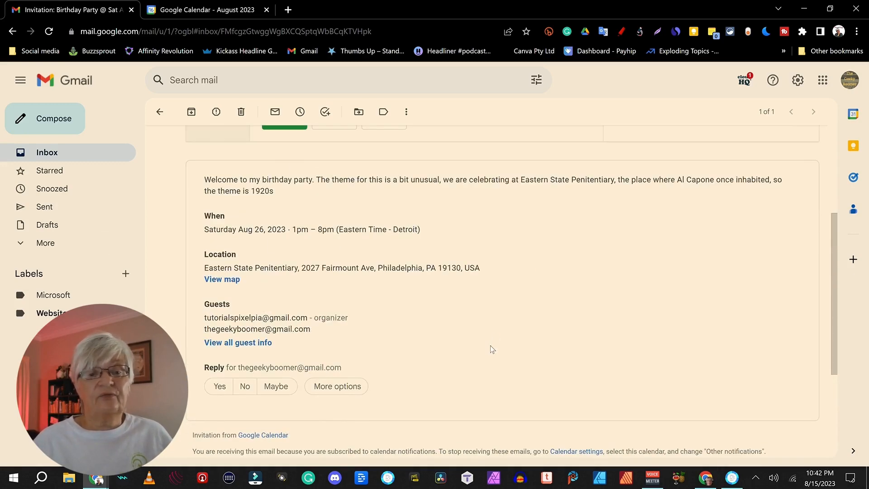
scroll(490, 346, "down", 4)
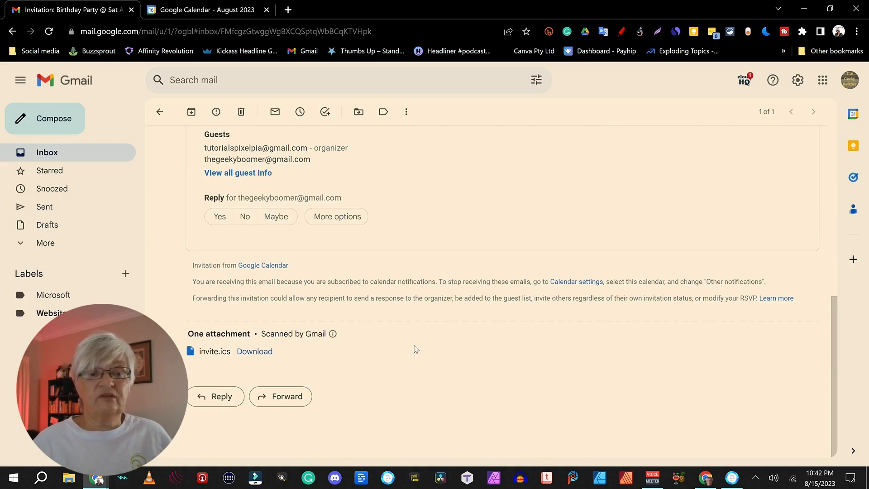
scroll(426, 160, "up", 4)
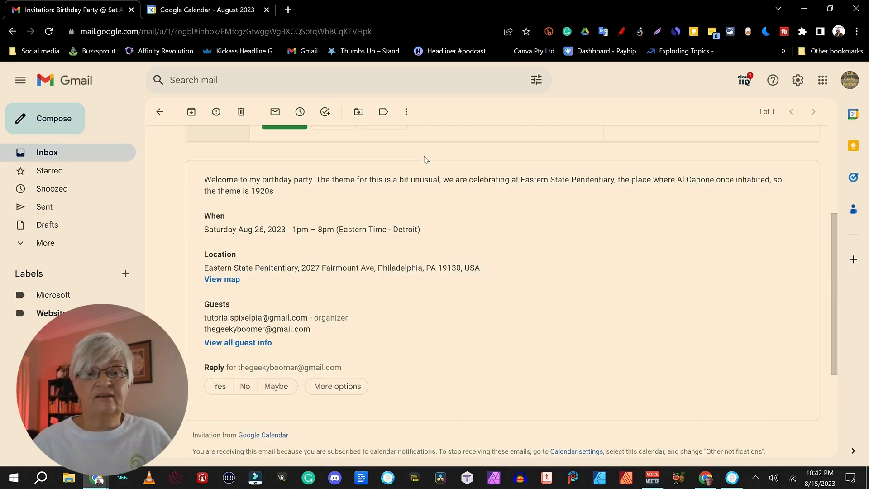
scroll(470, 226, "up", 4)
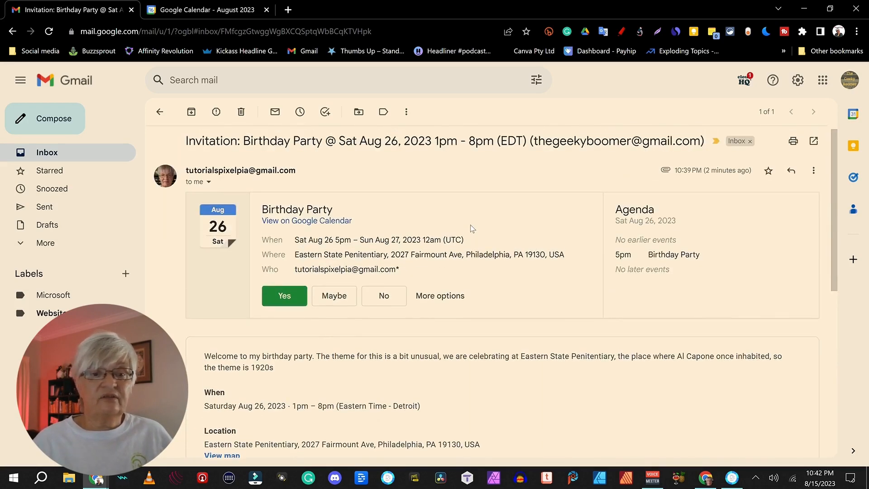
- Minimize the mail window and open the Aug 26 Birthday Party event for editing
left_click(800, 13)
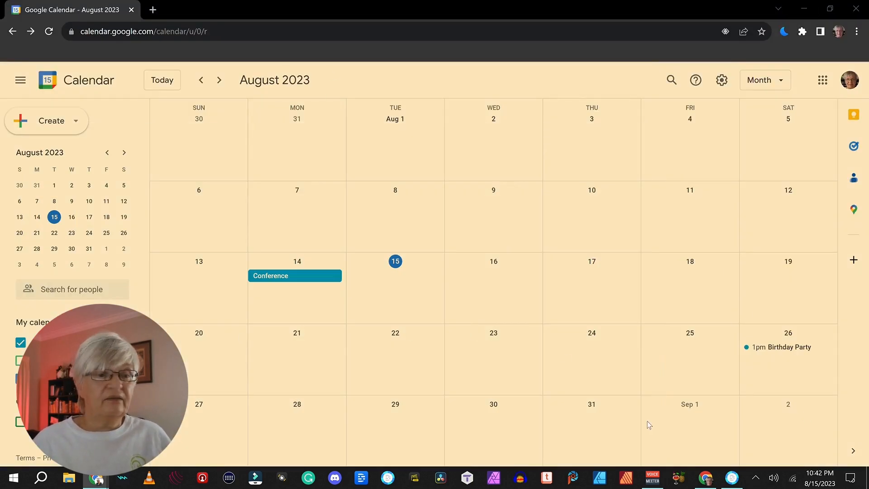
left_click(781, 347)
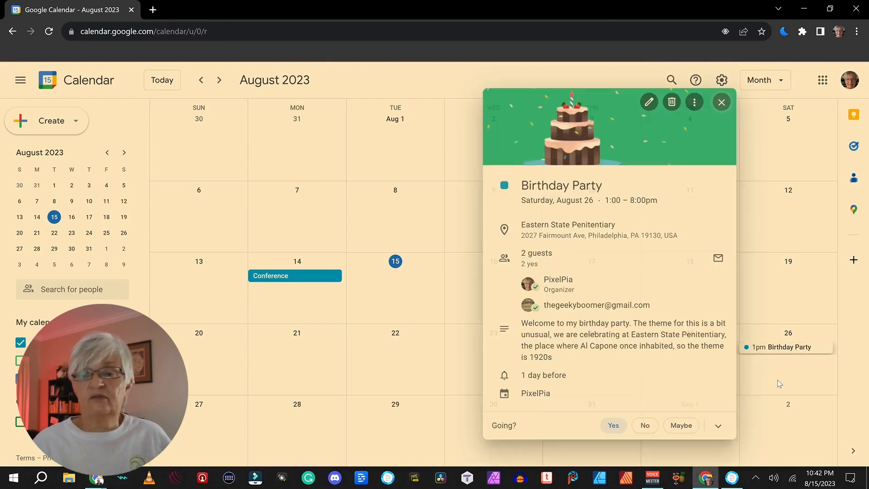
left_click(645, 104)
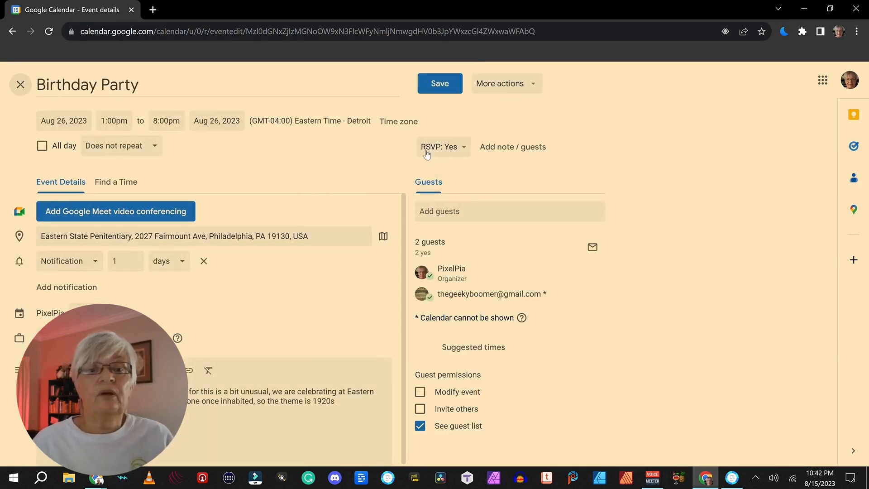
- Keep the RSVP as Yes, dismiss the note form empty, and close the editor unsaved
left_click(465, 149)
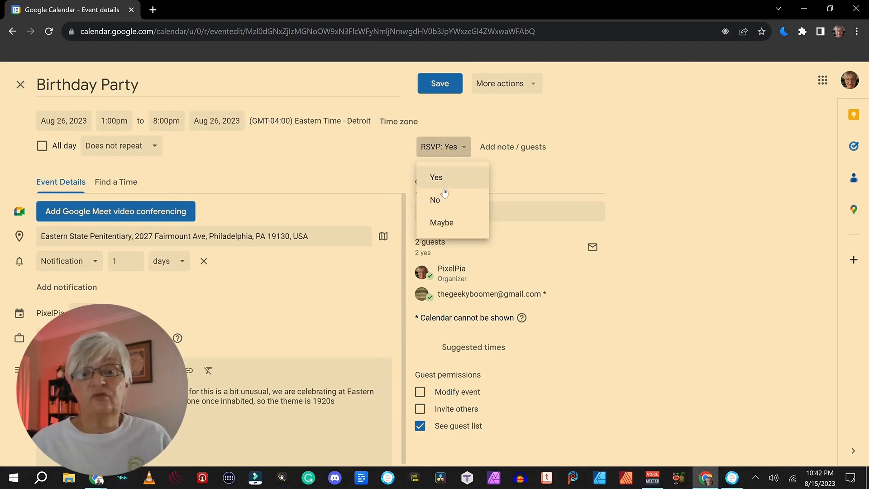
left_click(457, 147)
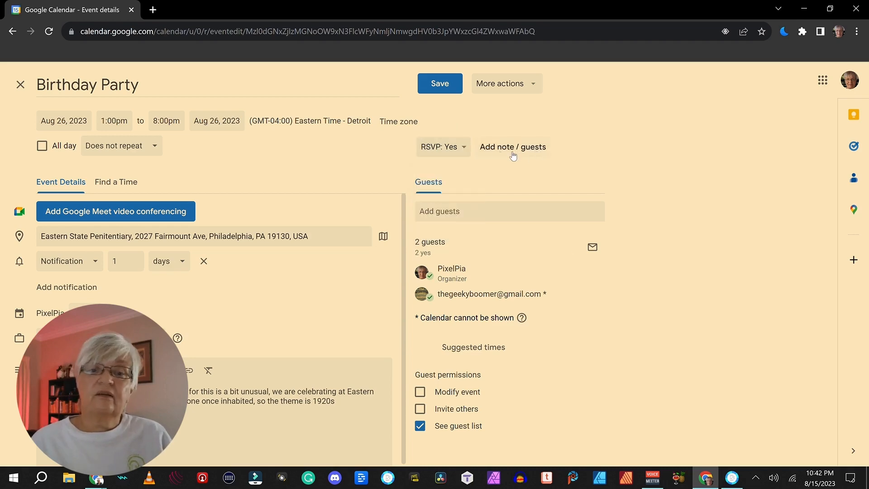
left_click(525, 151)
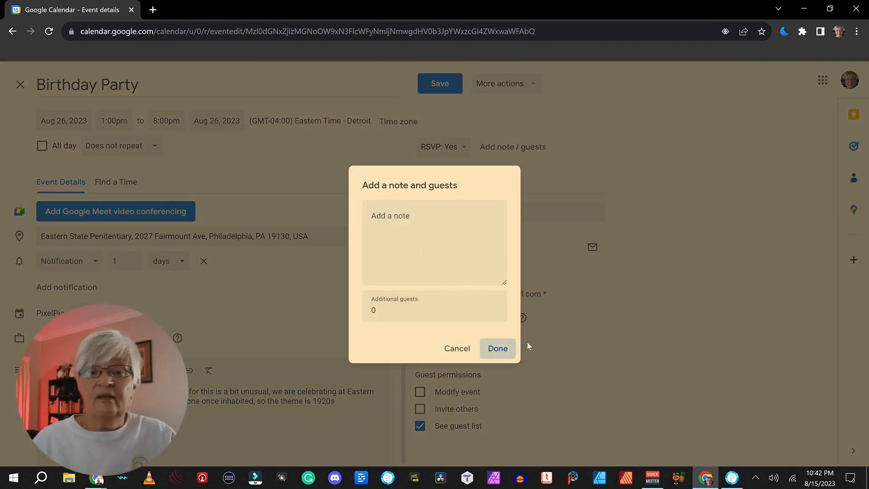
left_click(495, 348)
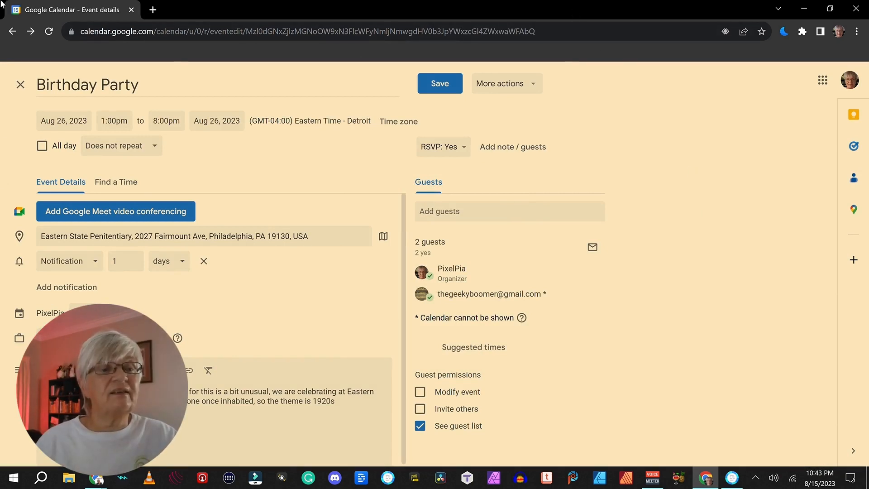
left_click(20, 84)
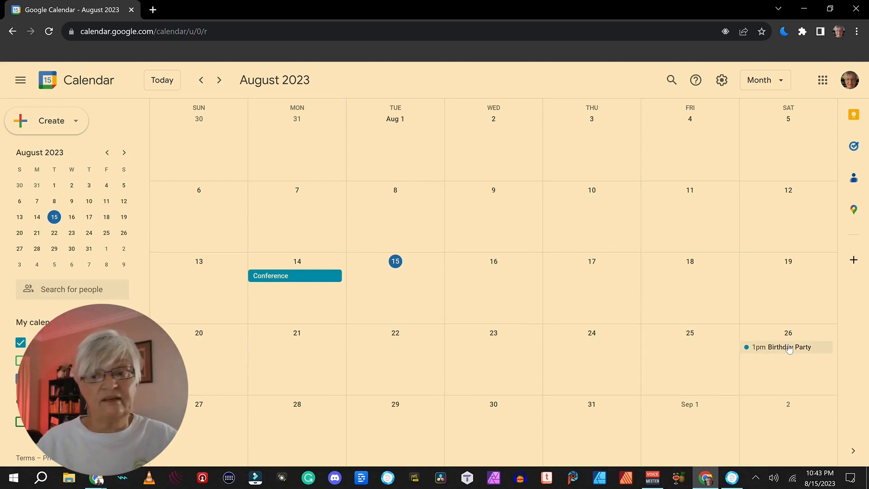
- Drag Birthday Party to Sep 2 and send guests the note 'I am sorry had to change the date hop'
left_click_drag(789, 349, 789, 437)
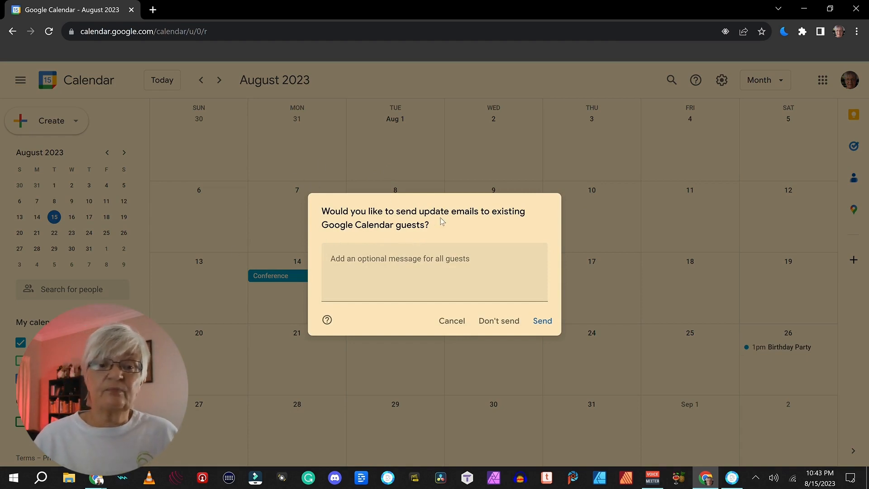
left_click(345, 263)
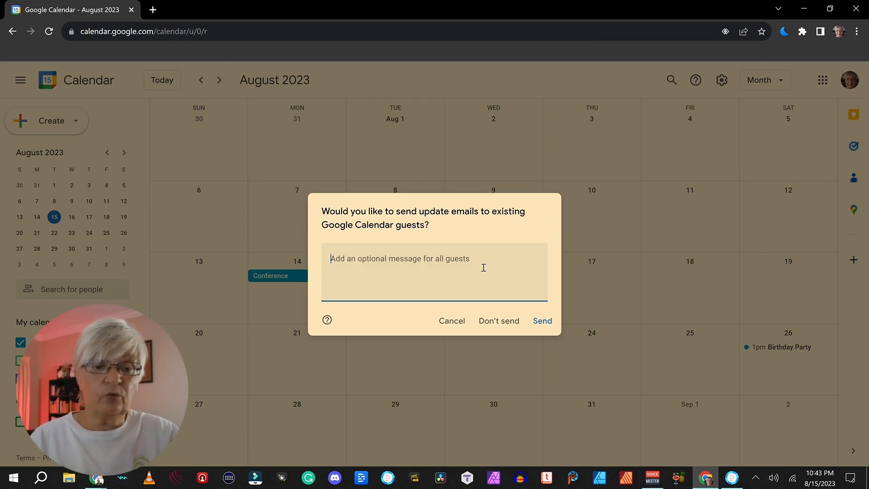
type("I am so")
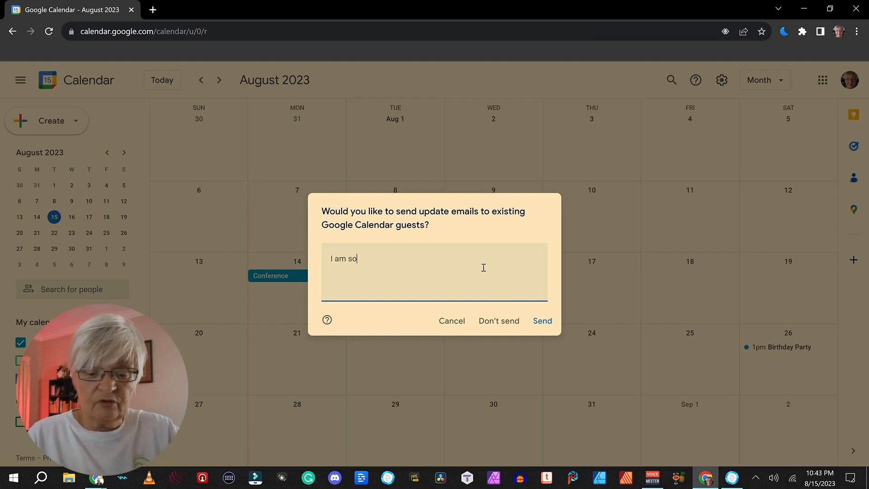
type("rry had to")
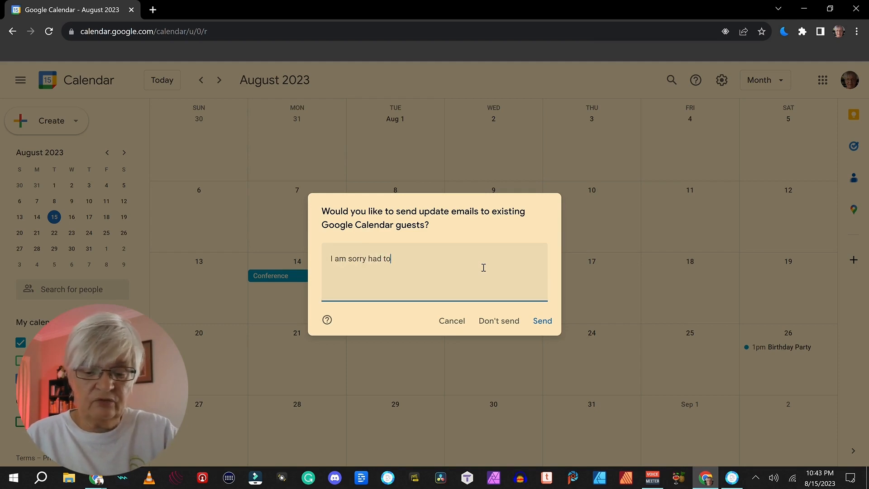
type(" change the date hope you still can come")
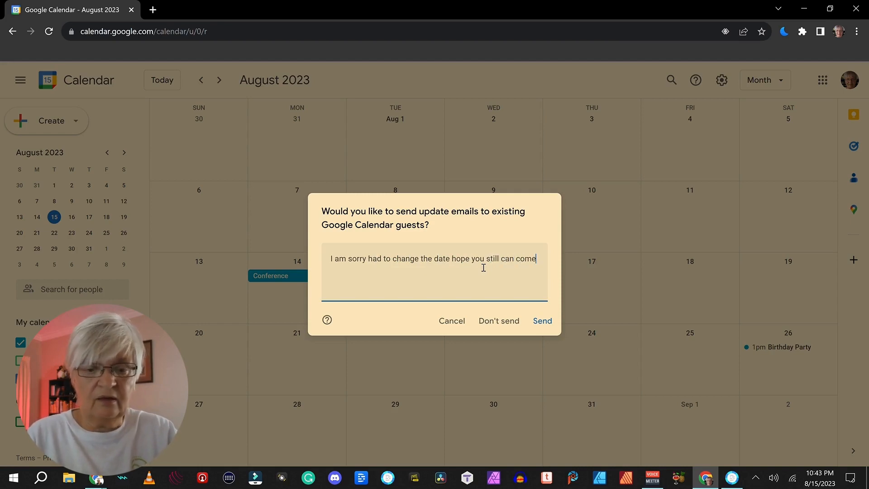
left_click(542, 323)
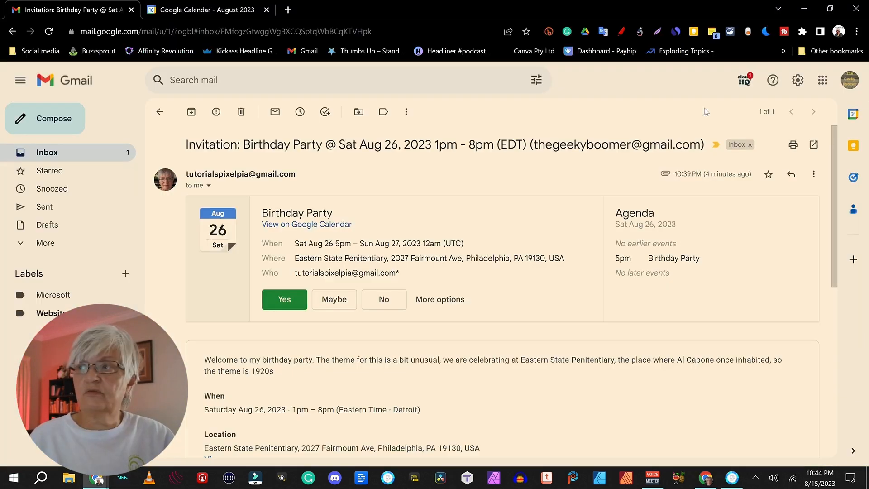
- Open the Updated invitation email, answer Yes for Sep 2, and view it in Google Calendar
left_click(166, 112)
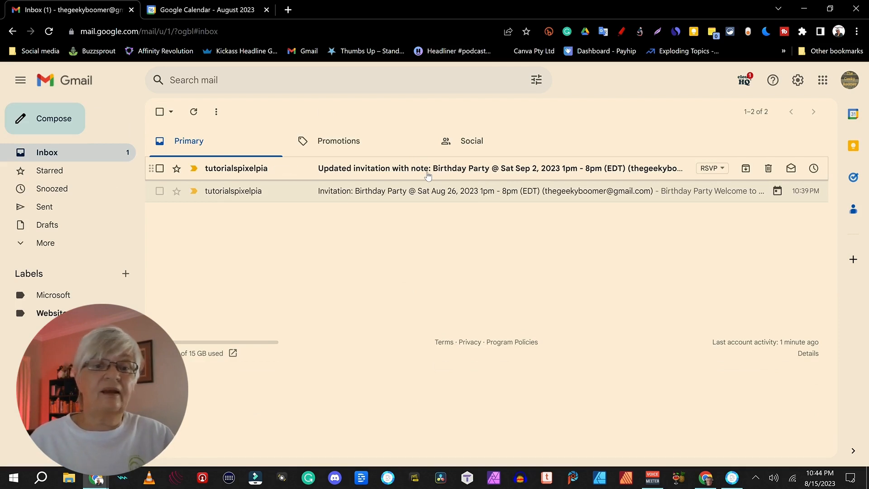
left_click(358, 177)
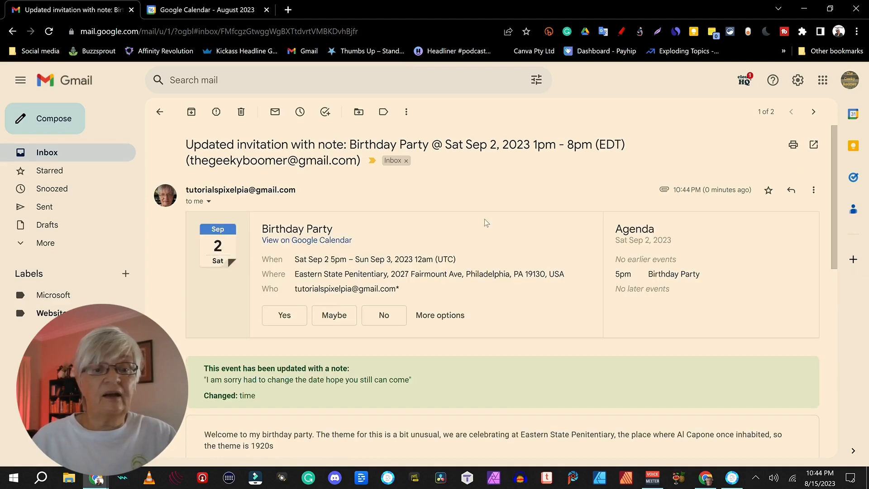
scroll(425, 229, "down", 4)
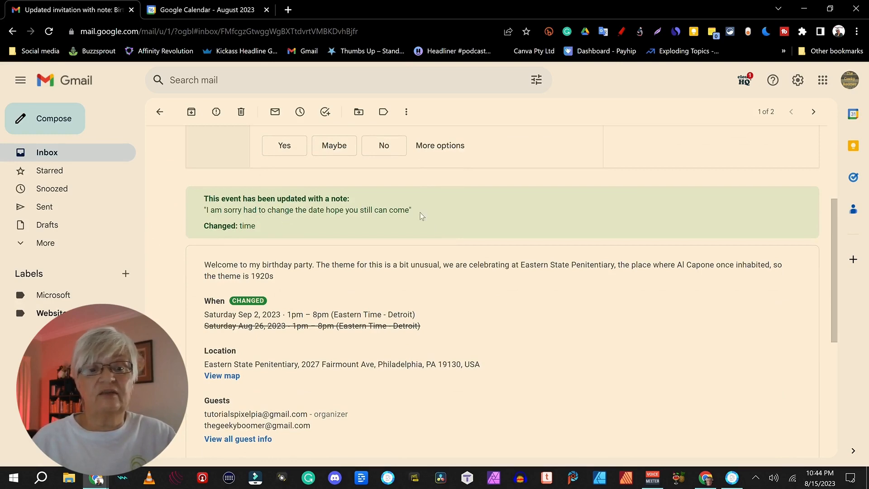
scroll(482, 213, "down", 2)
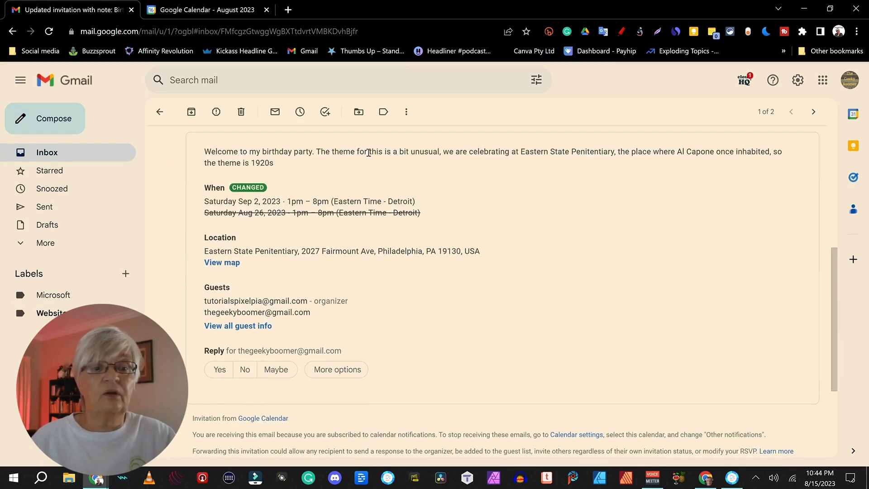
scroll(446, 267, "up", 1)
scroll(404, 270, "down", 3)
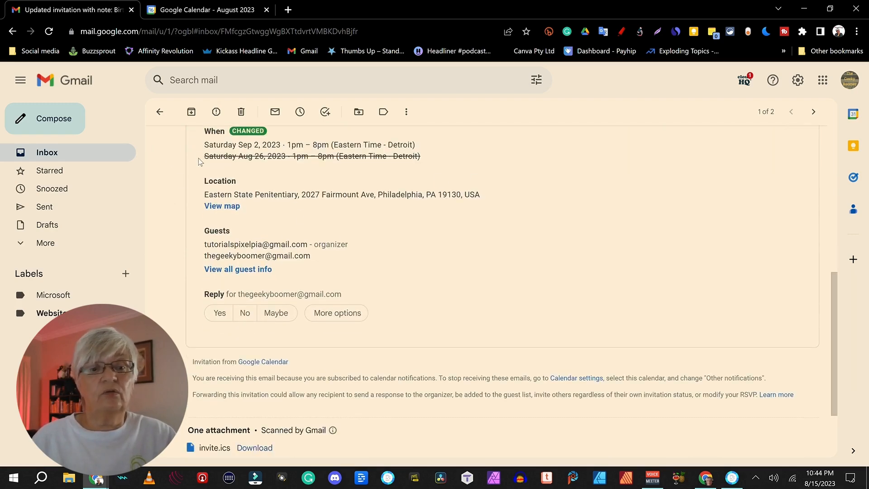
scroll(500, 165, "up", 8)
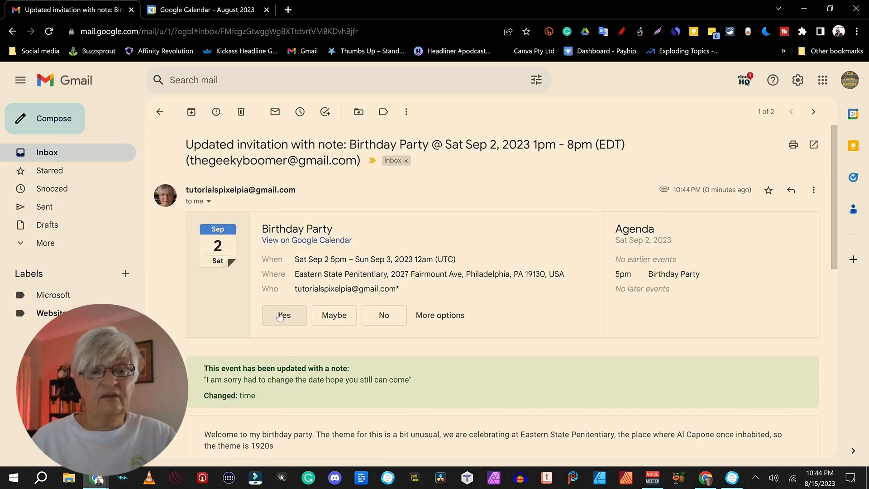
left_click(292, 317)
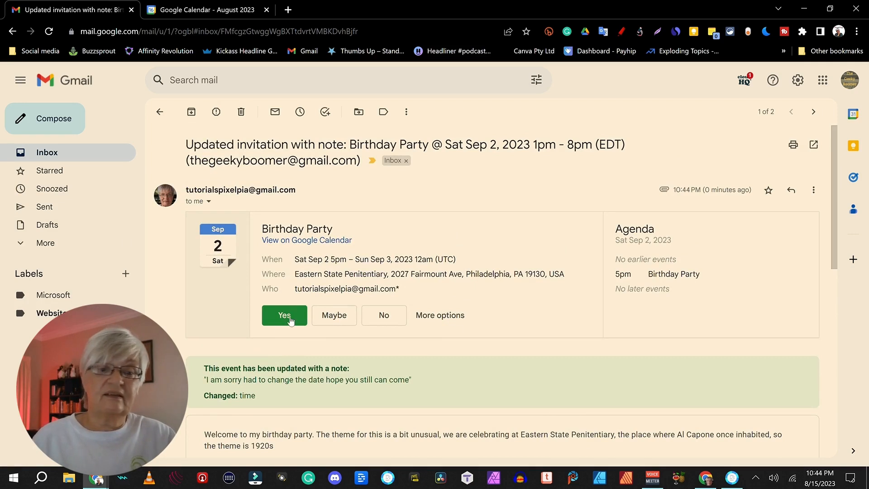
left_click(649, 310)
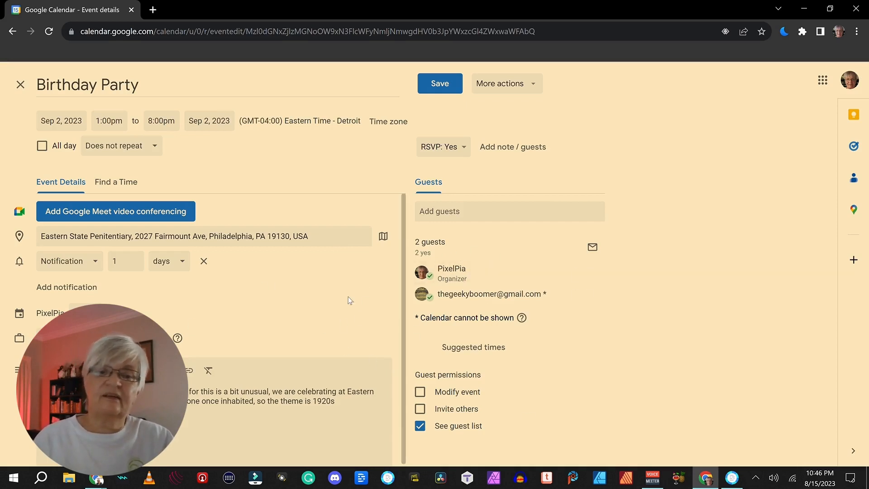
- Open the detailed contact view for the guest listed on the Birthday Party event
mouse_move(485, 295)
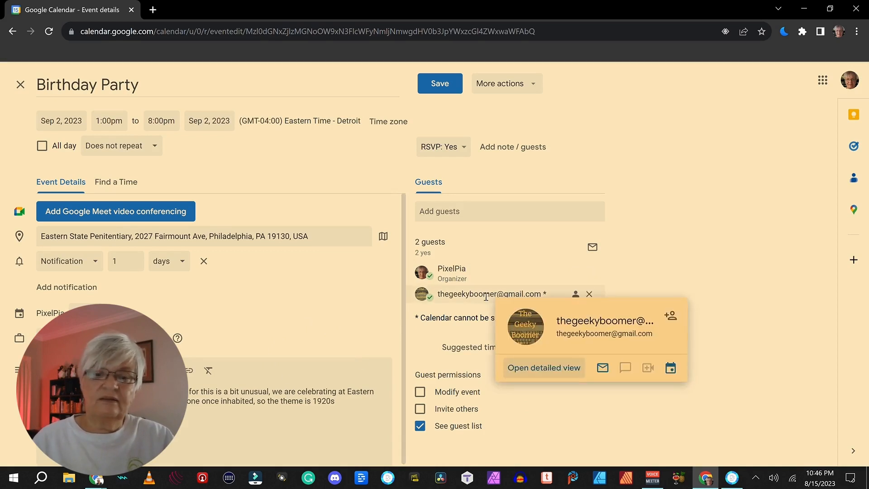
left_click(543, 368)
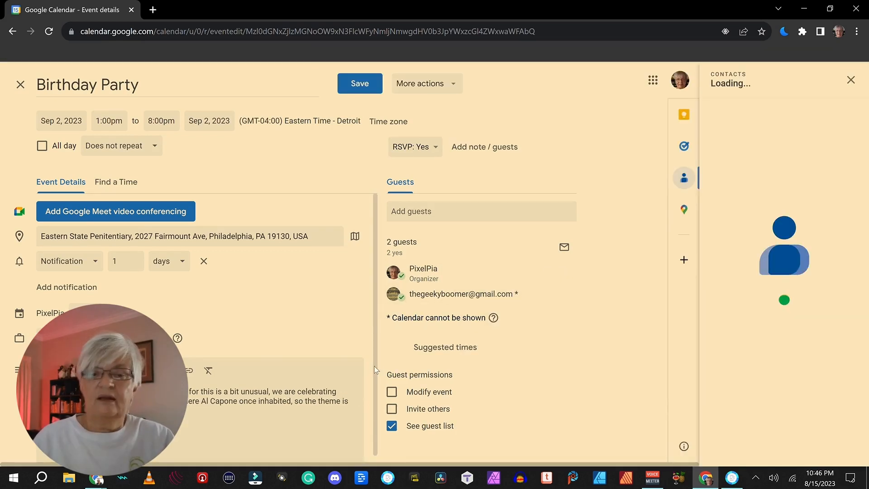